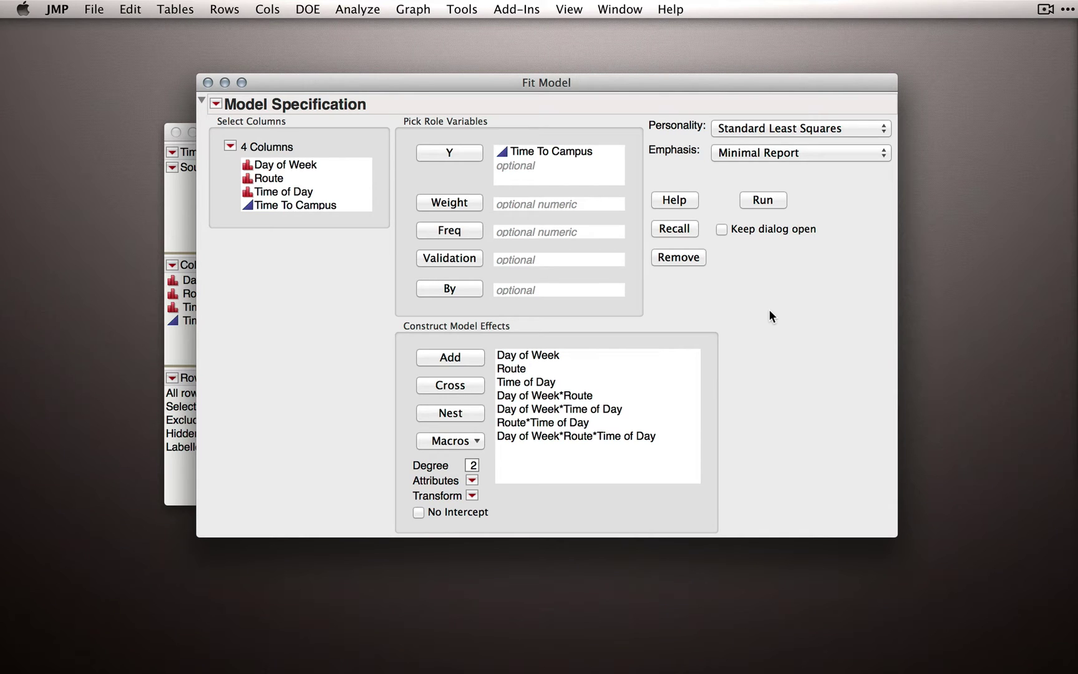
Run the full factorial fit of Time To Campus on Day of Week, Route and Time of Day, then move the report aside.
left_click(771, 200)
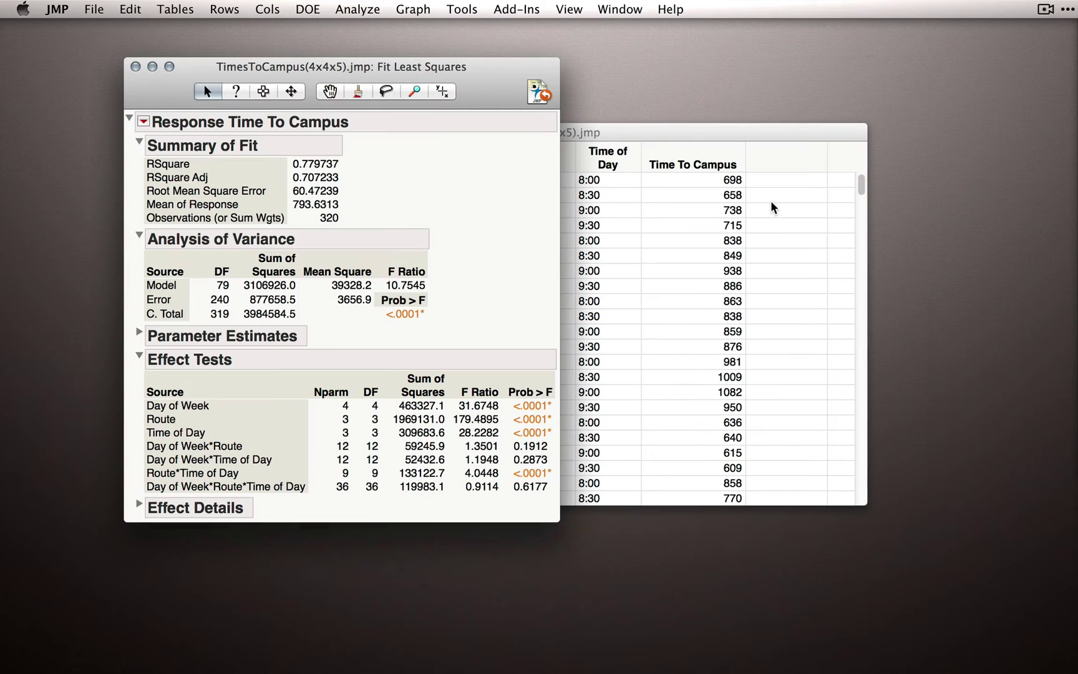
left_click_drag(491, 67, 599, 82)
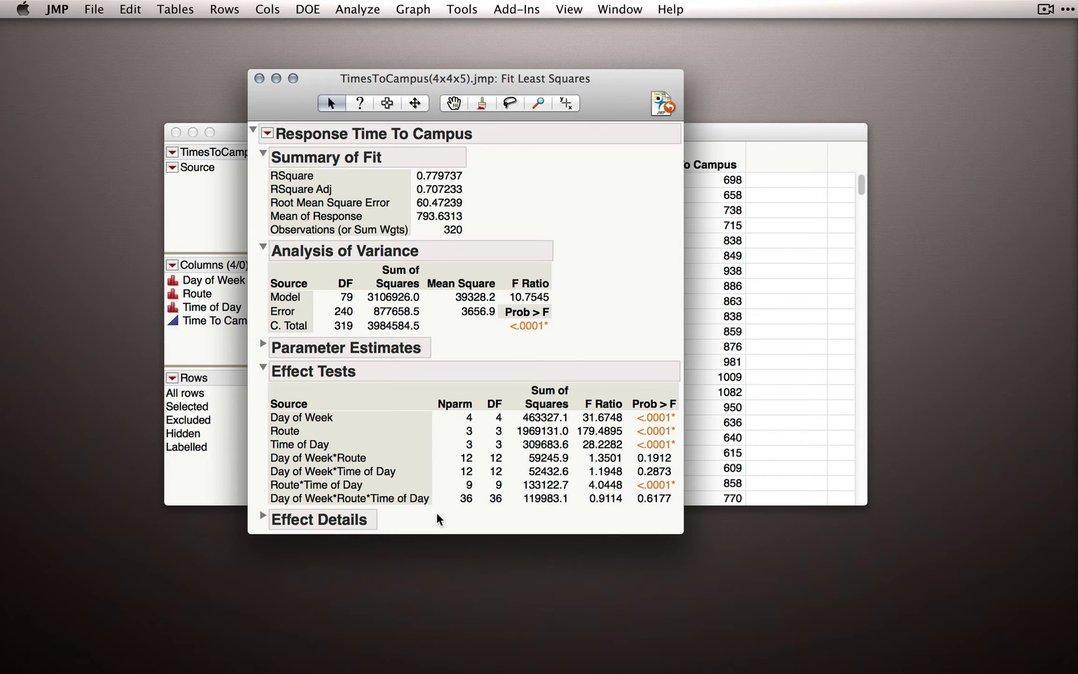
Journal the Effect Tests table into untitled journal 4, positioned at the top right.
left_click(387, 104)
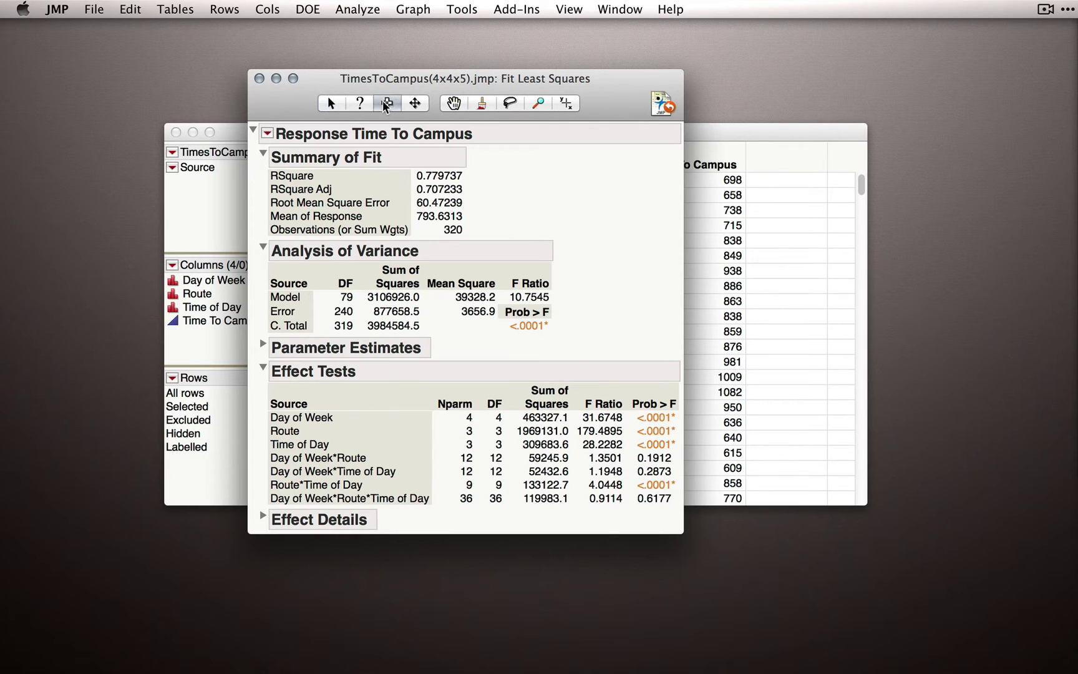
left_click(471, 8)
left_click(471, 8)
left_click(327, 368)
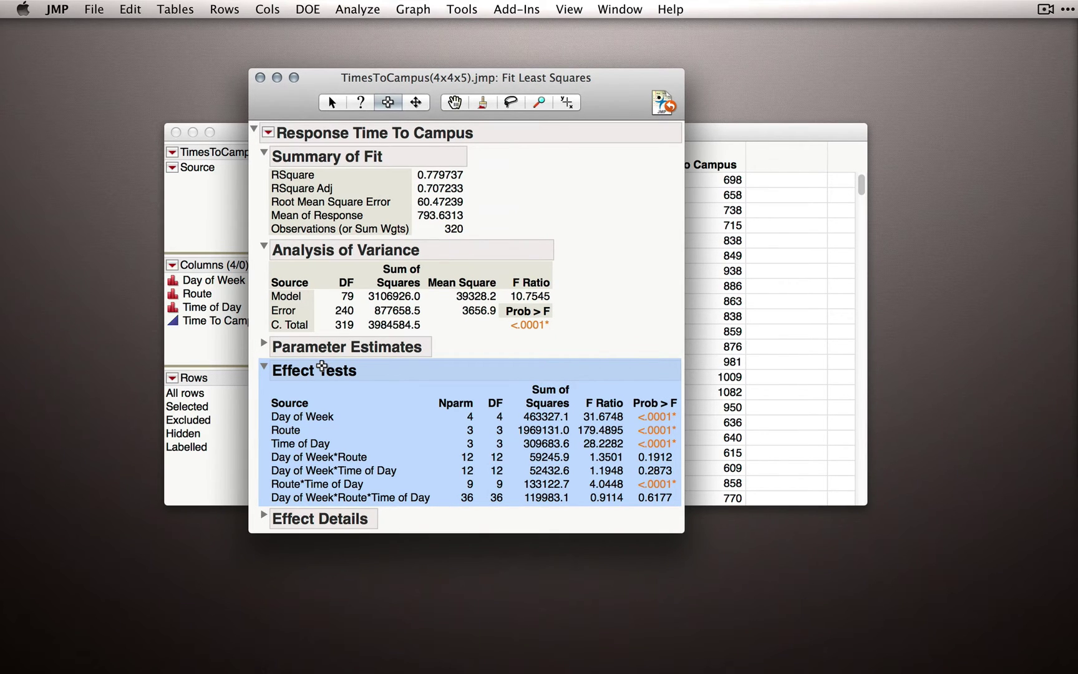
key("super+j")
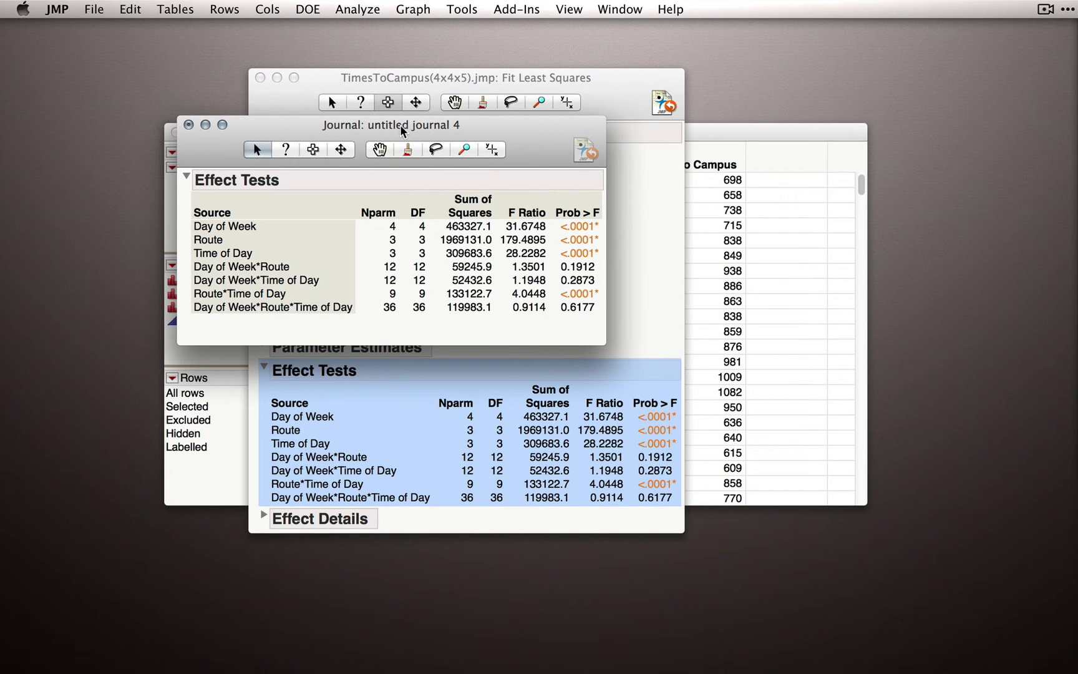
left_click_drag(400, 129, 875, 33)
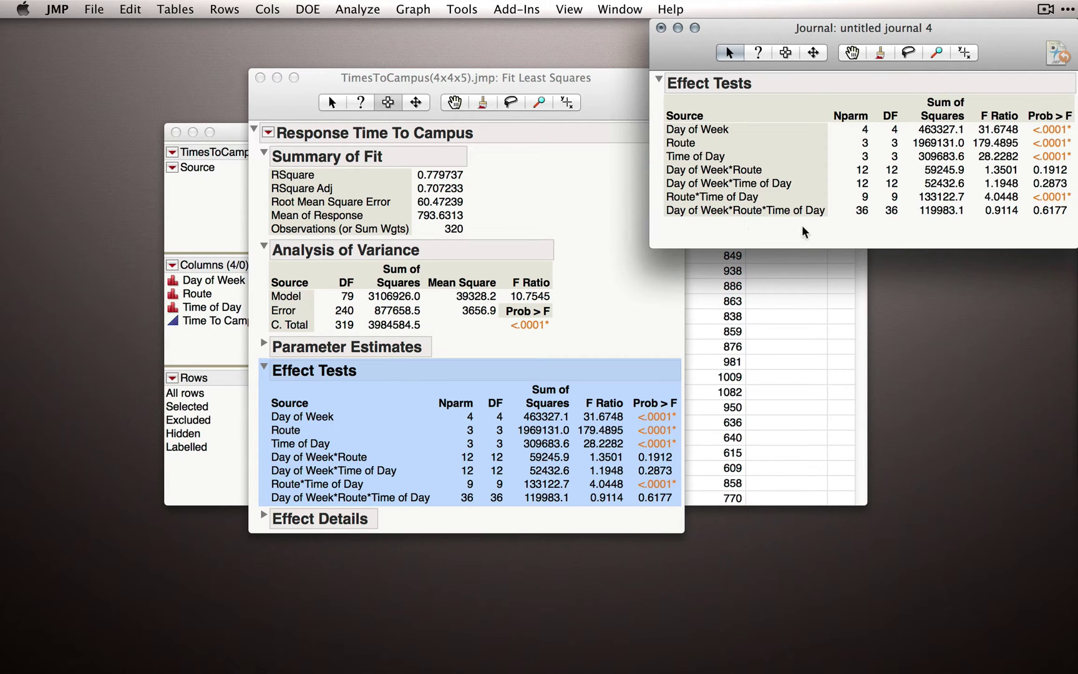
Collapse Effect Tests, Analysis of Variance and Summary of Fit, and expand Effect Details.
left_click(609, 106)
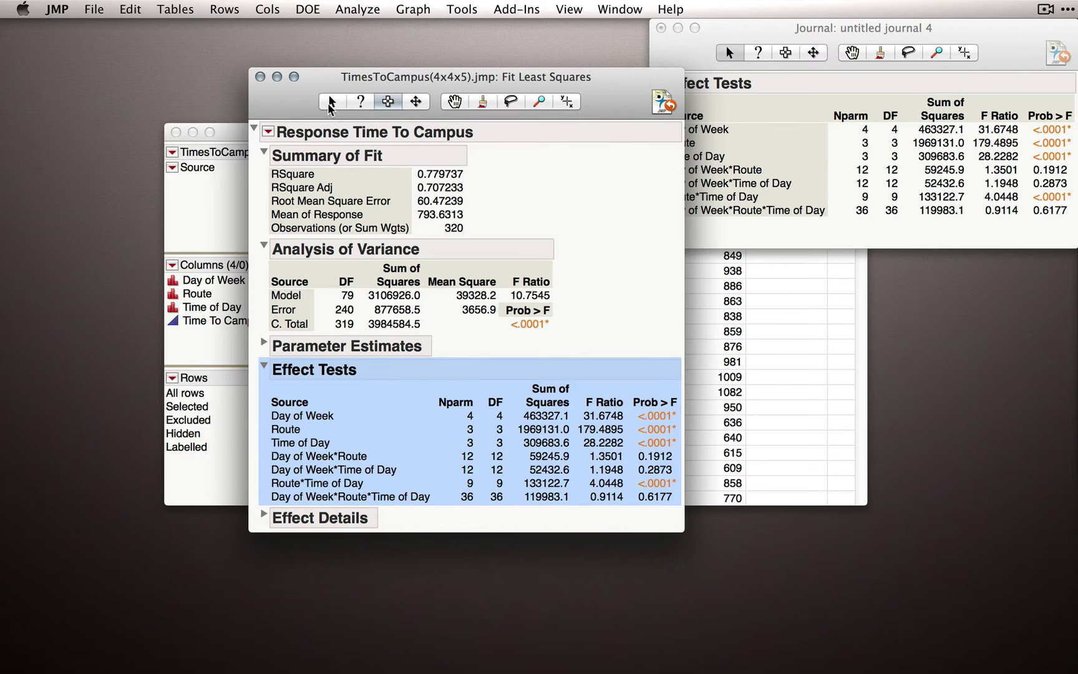
left_click(330, 103)
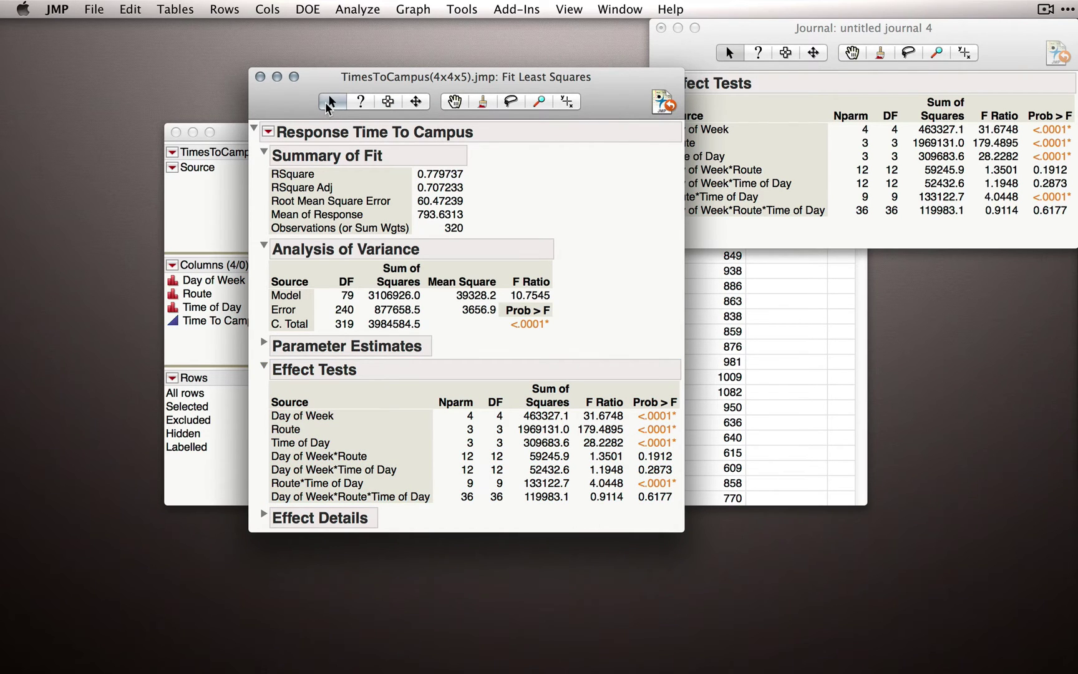
left_click(262, 370)
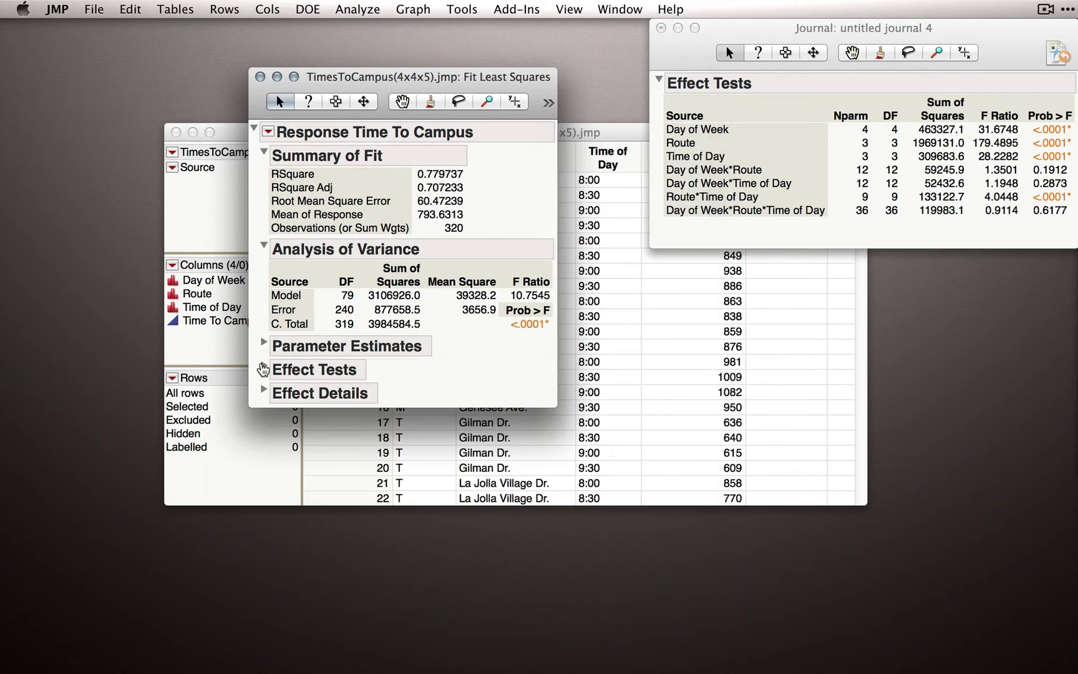
left_click(263, 245)
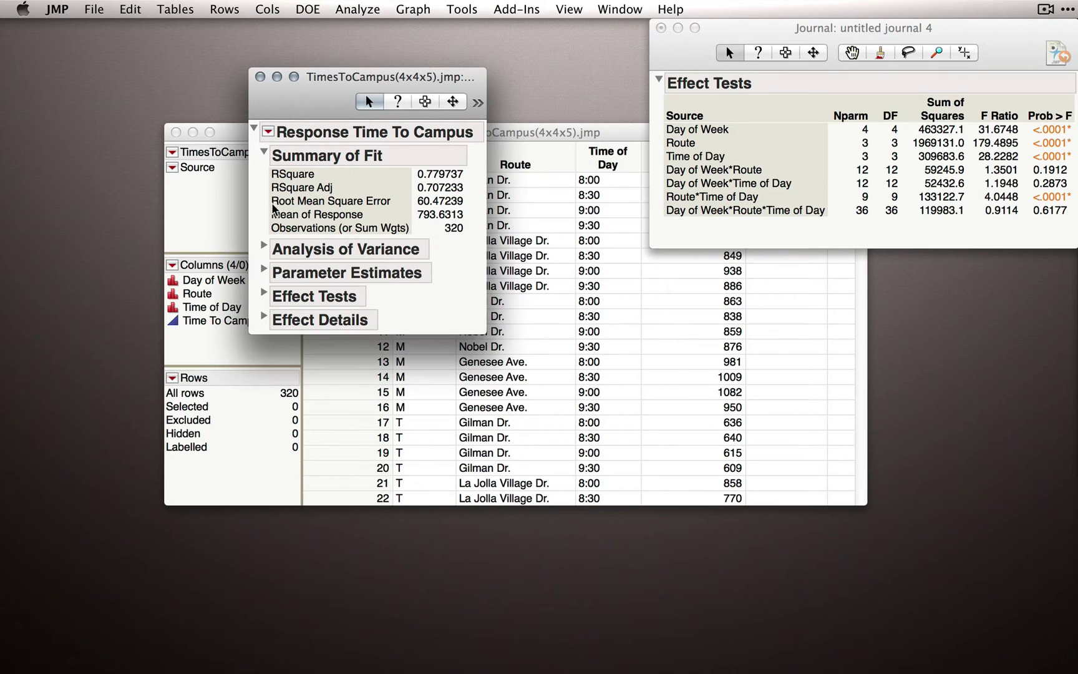
left_click(263, 153)
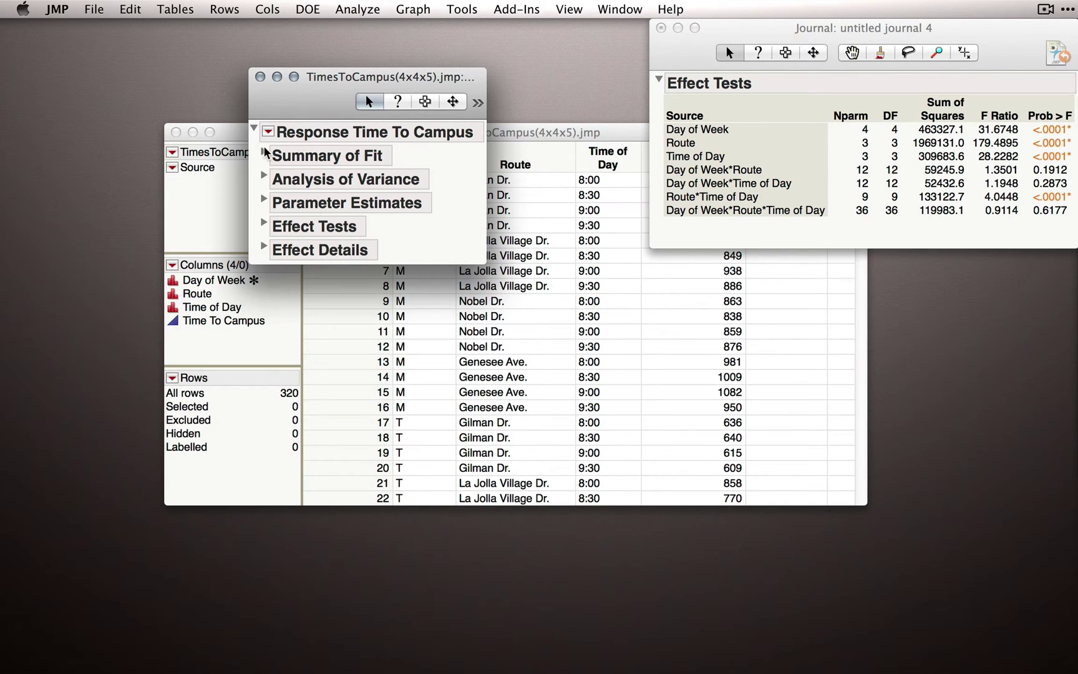
left_click(263, 247)
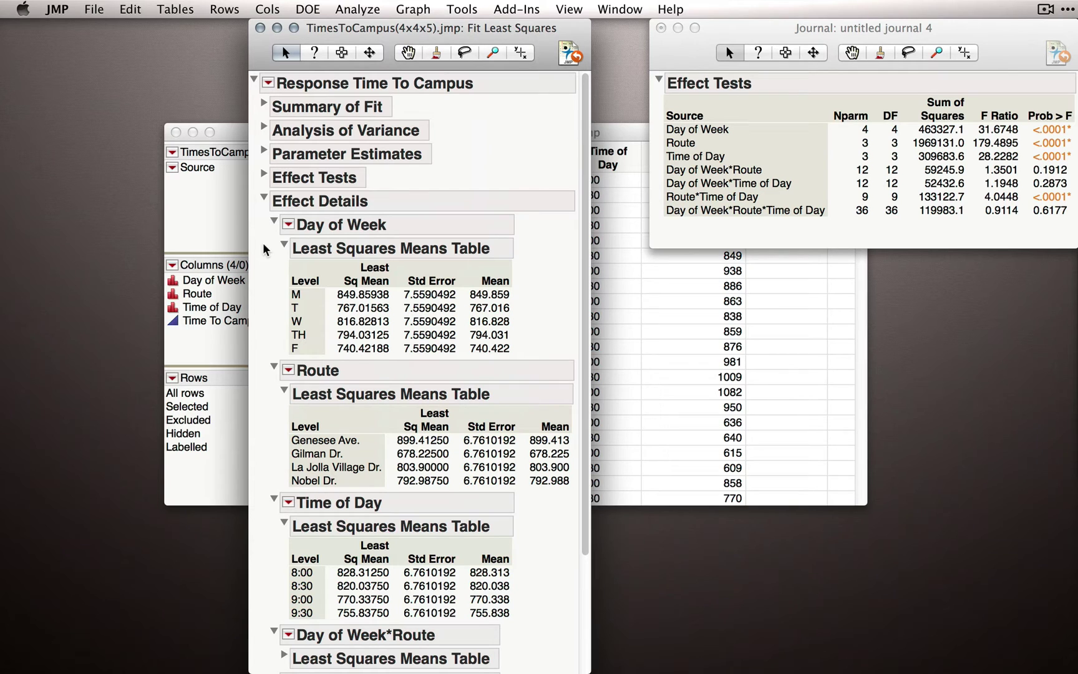
Add LSMeans Plots for Day of Week, Route and Time of Day from the Day of Week red-triangle menu.
left_click(289, 225)
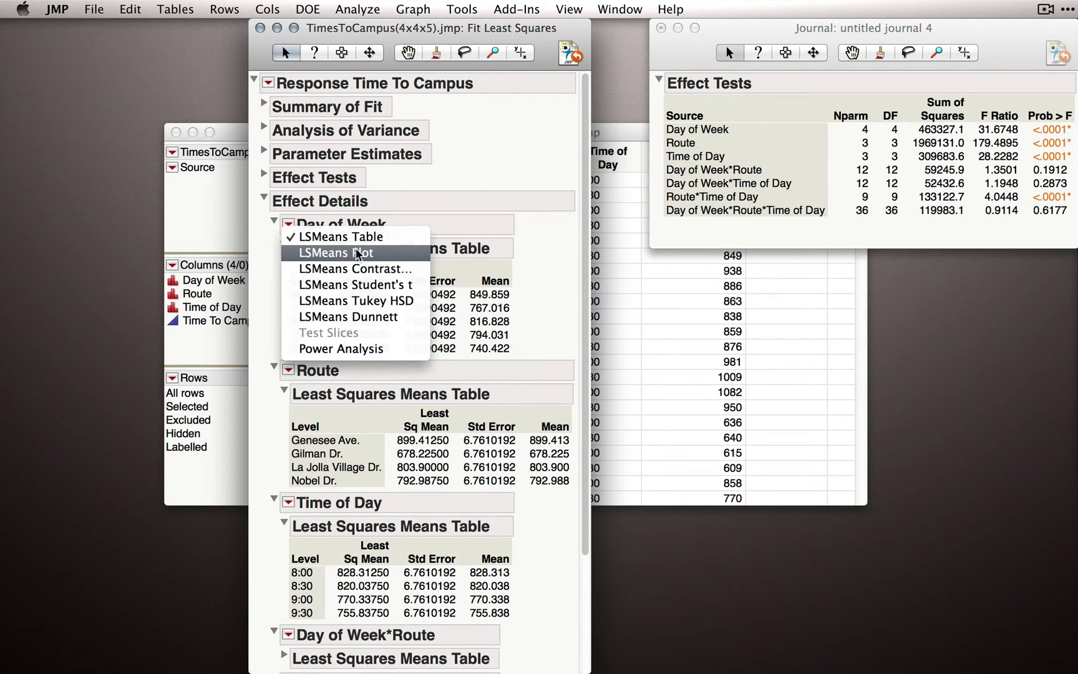
left_click(267, 265)
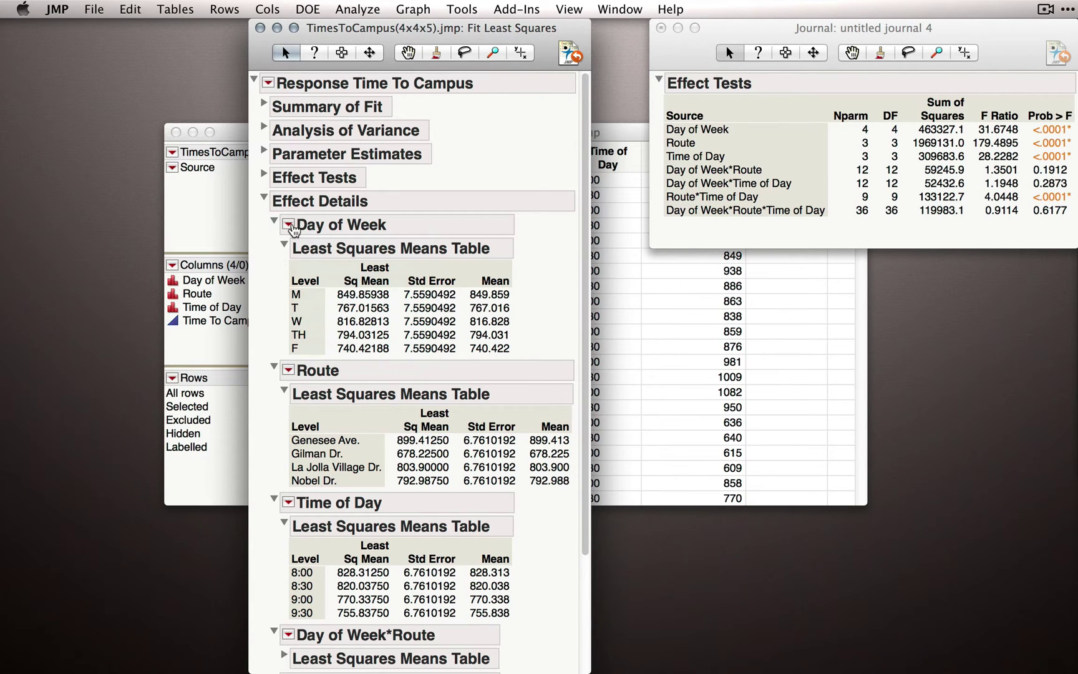
left_click(290, 225)
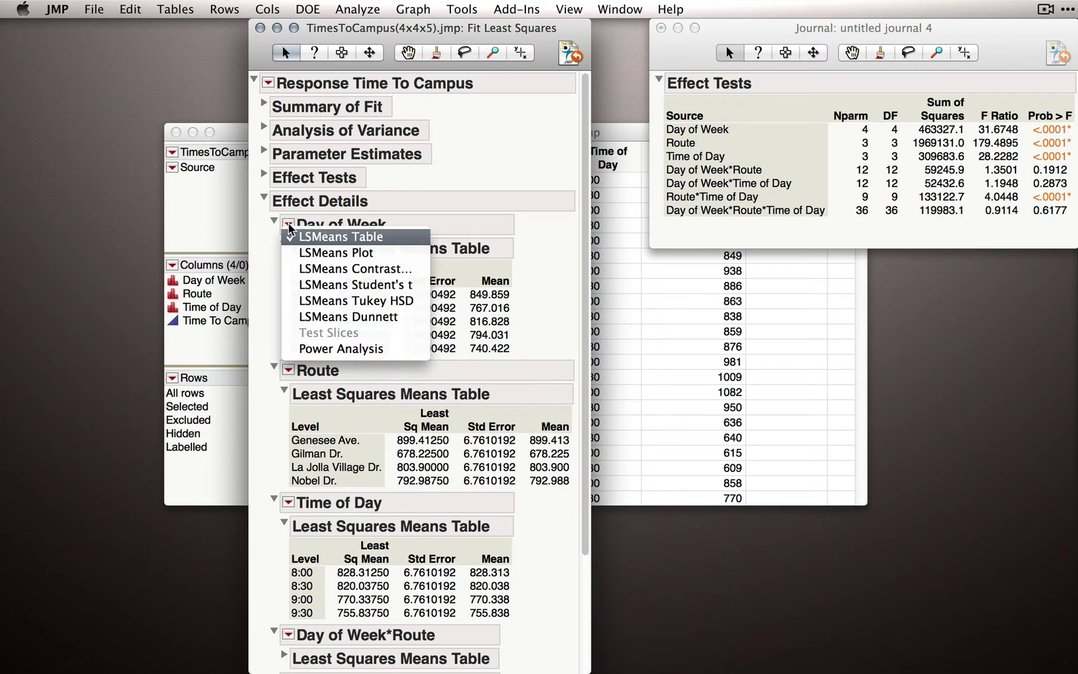
left_click(324, 253)
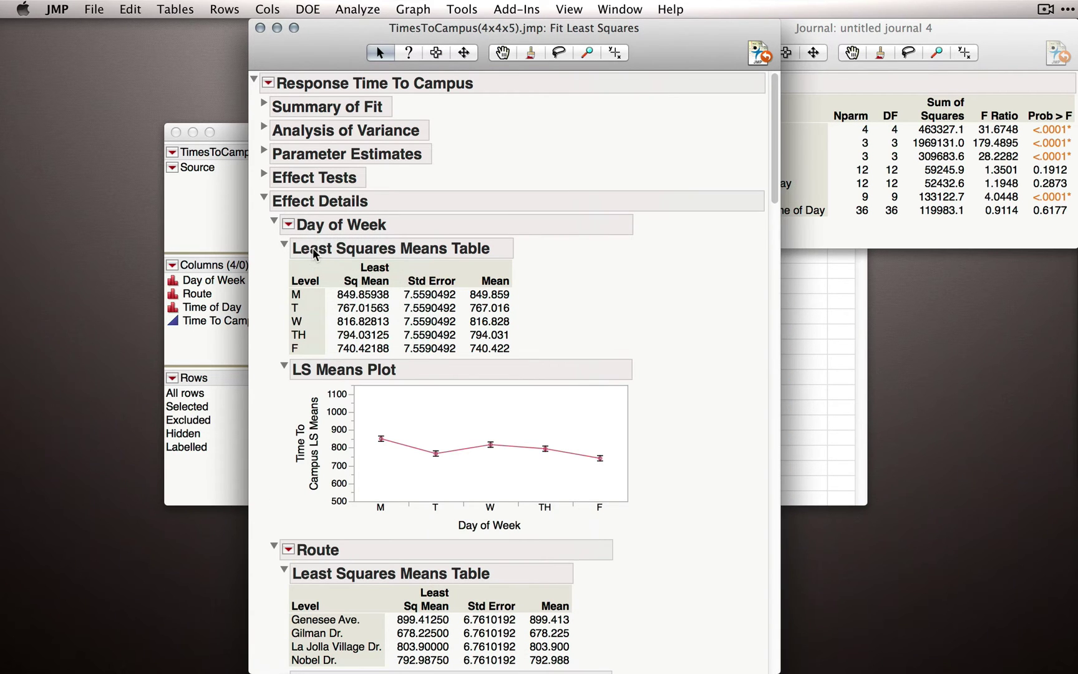
left_click_drag(505, 25, 373, 21)
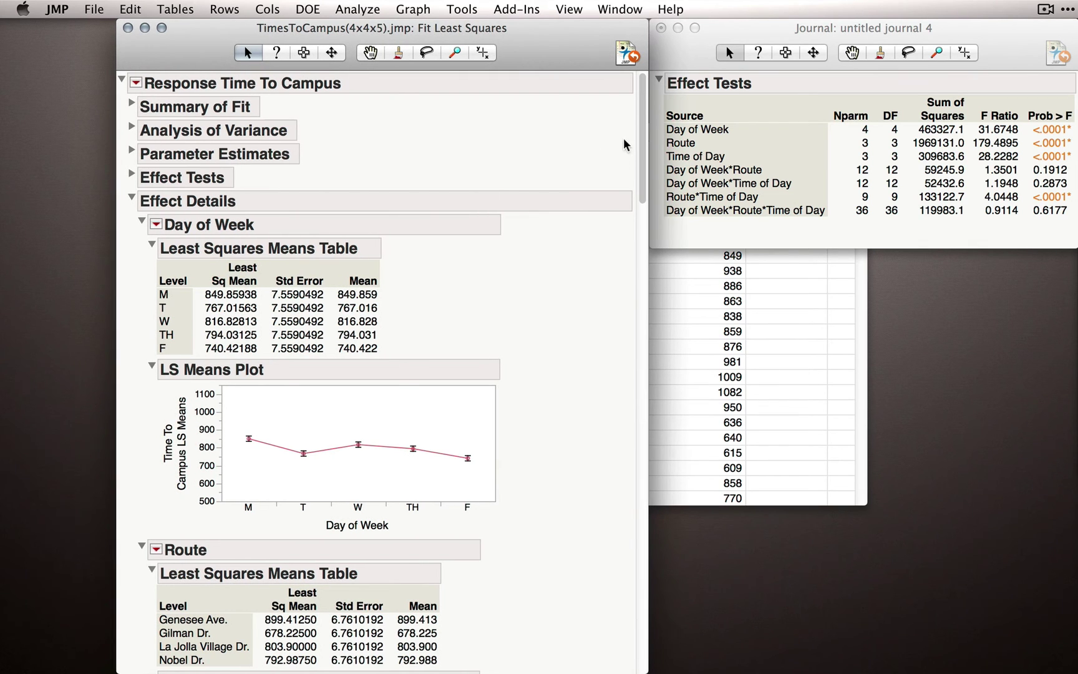
left_click_drag(641, 139, 640, 161)
scroll(620, 193, "down", 10)
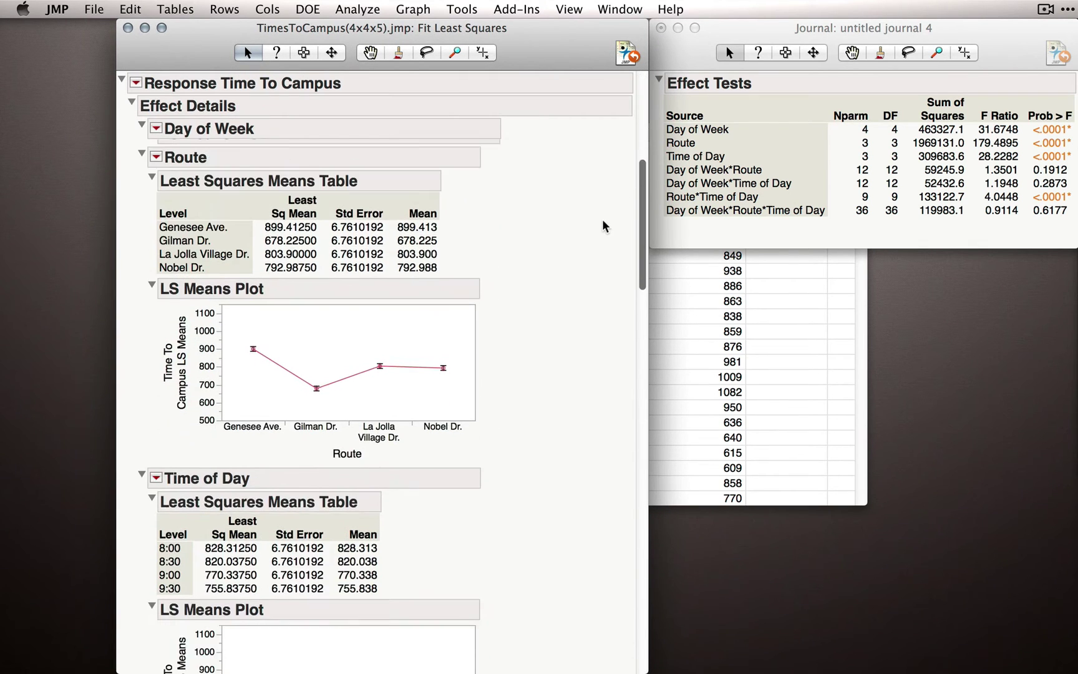
scroll(616, 206, "up", 10)
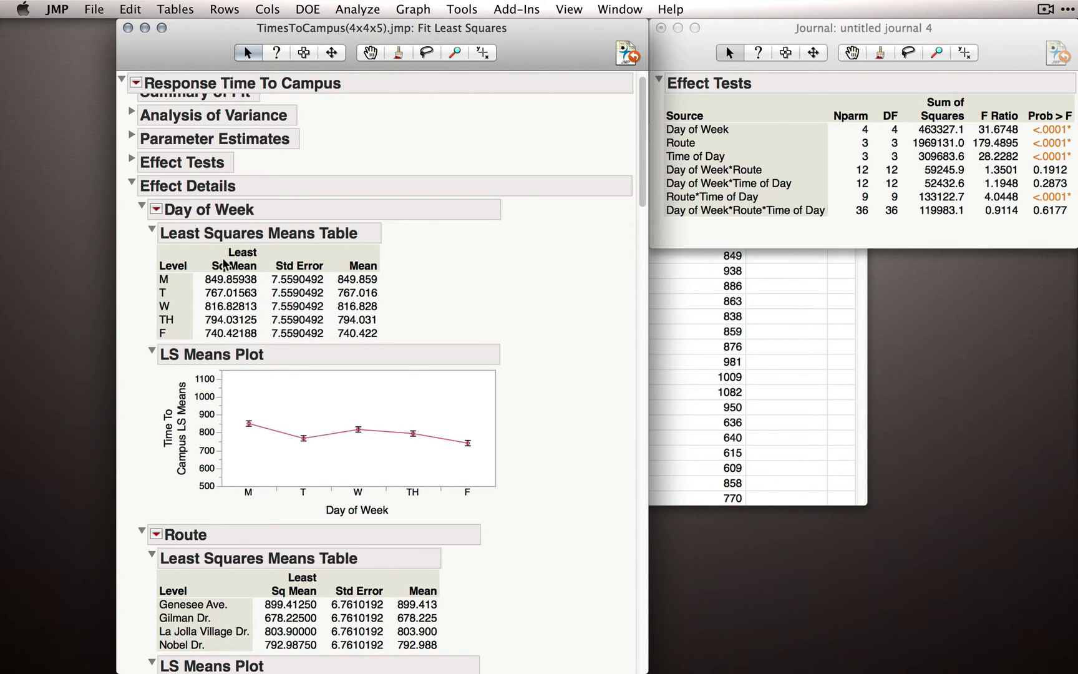
Collapse the Least Squares Means tables, leaving only the LS Means plots.
left_click(156, 209)
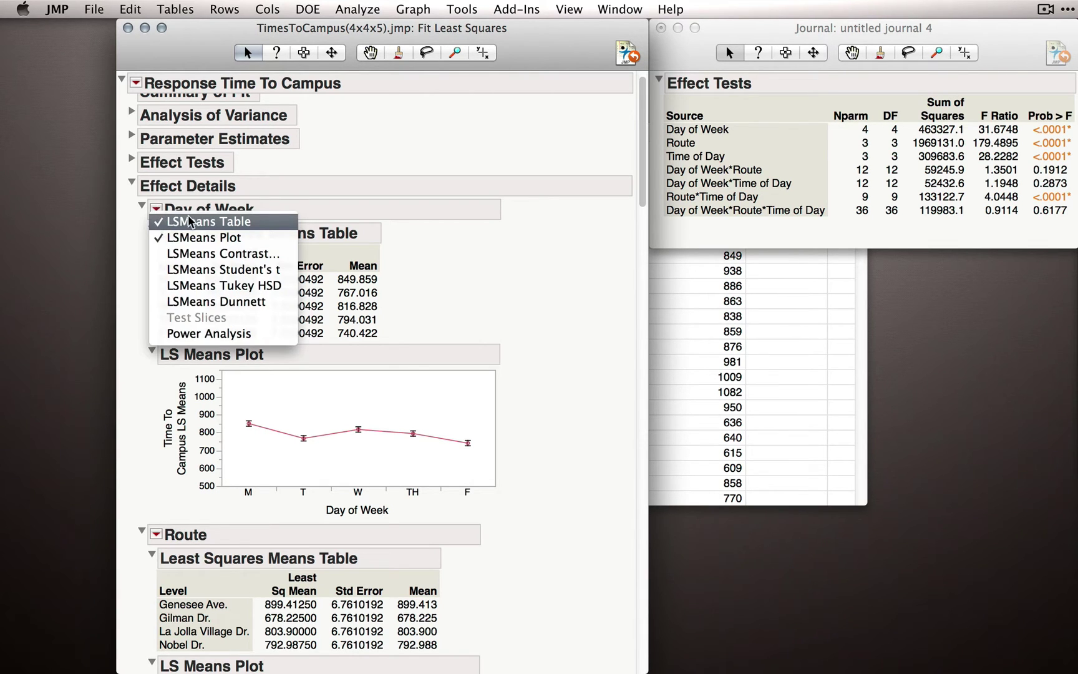
left_click(135, 241)
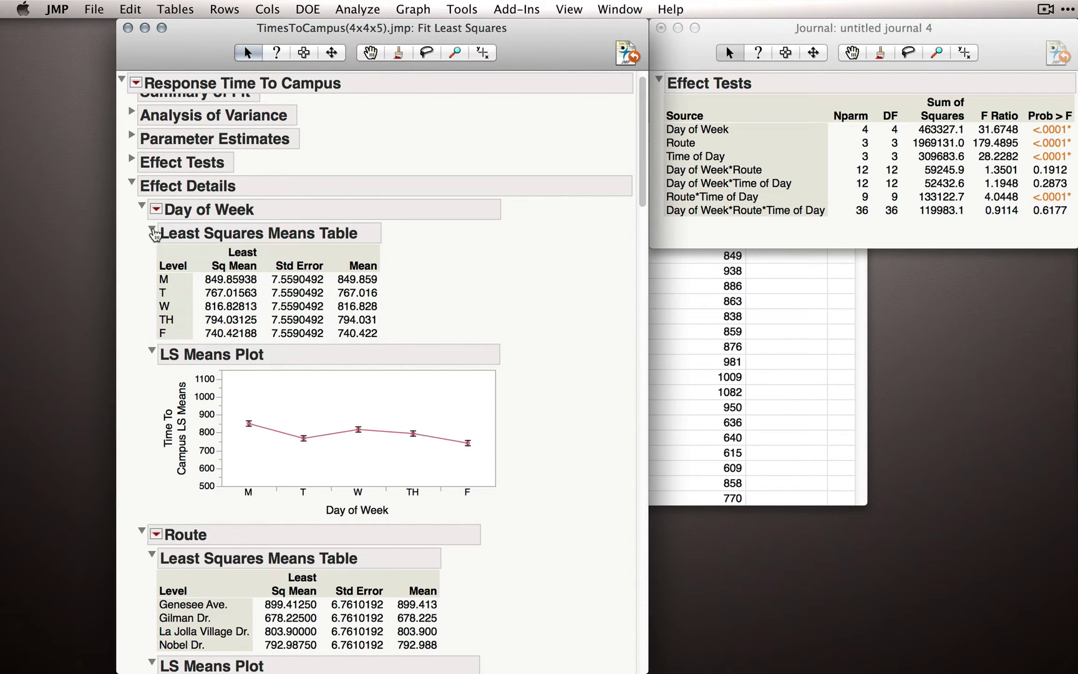
left_click(152, 230, "super")
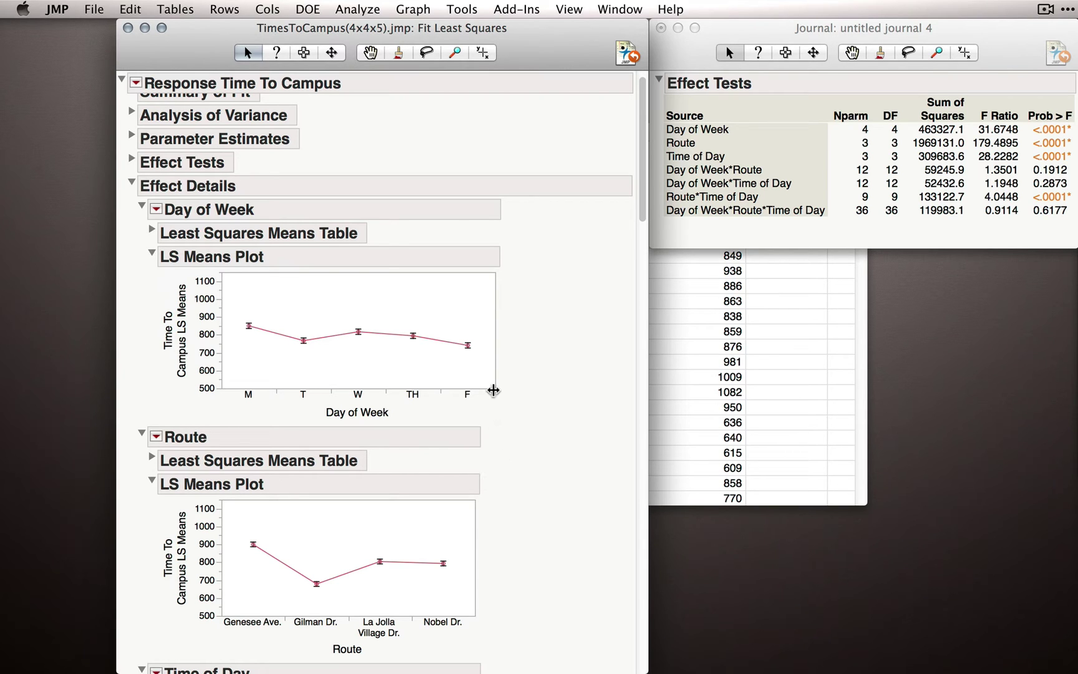
Enlarge the Day of Week LS Means plot by dragging its corner.
left_click_drag(493, 390, 603, 464)
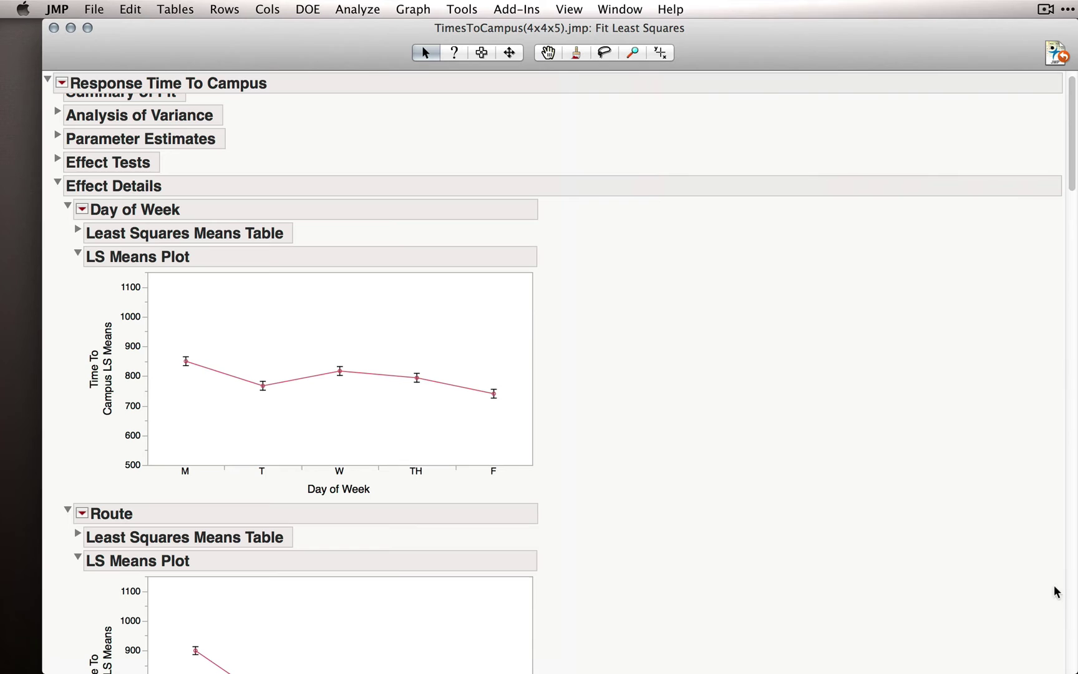
left_click_drag(1072, 664, 636, 662)
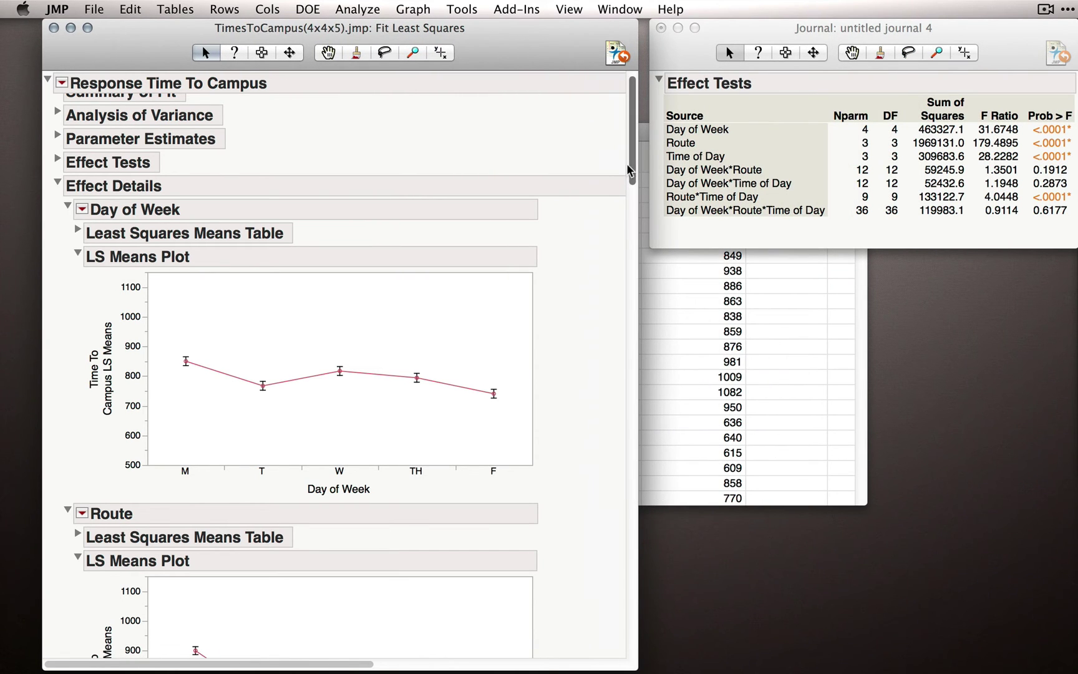
mouse_move(626, 163)
left_mouse_down()
mouse_move(619, 203)
mouse_move(624, 161)
left_mouse_up()
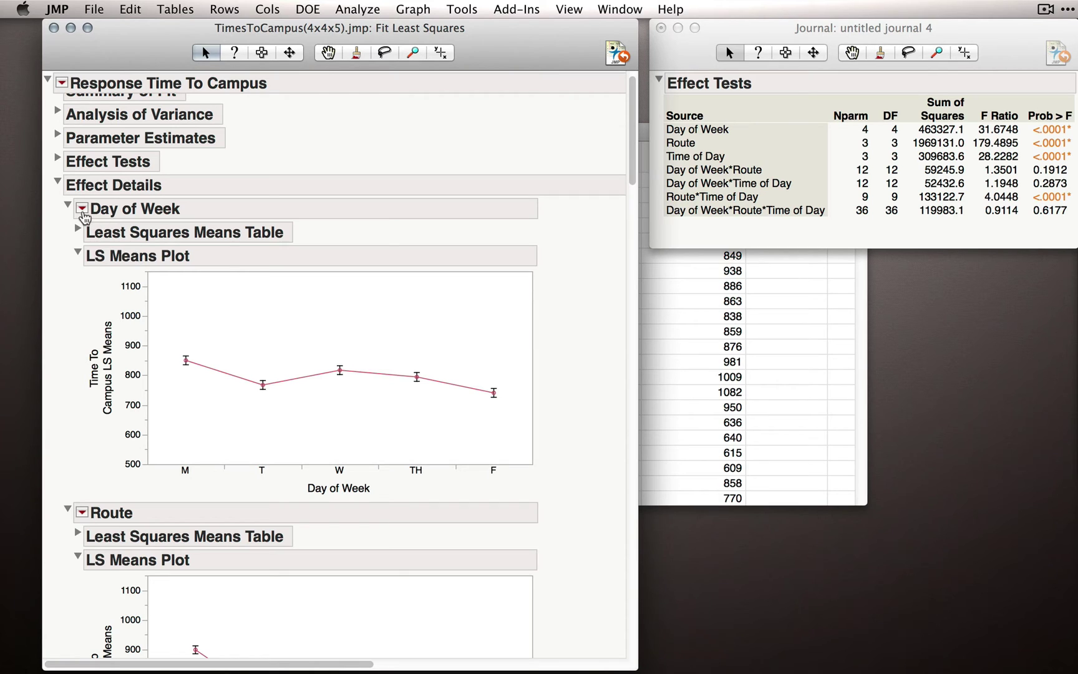
left_click(82, 210)
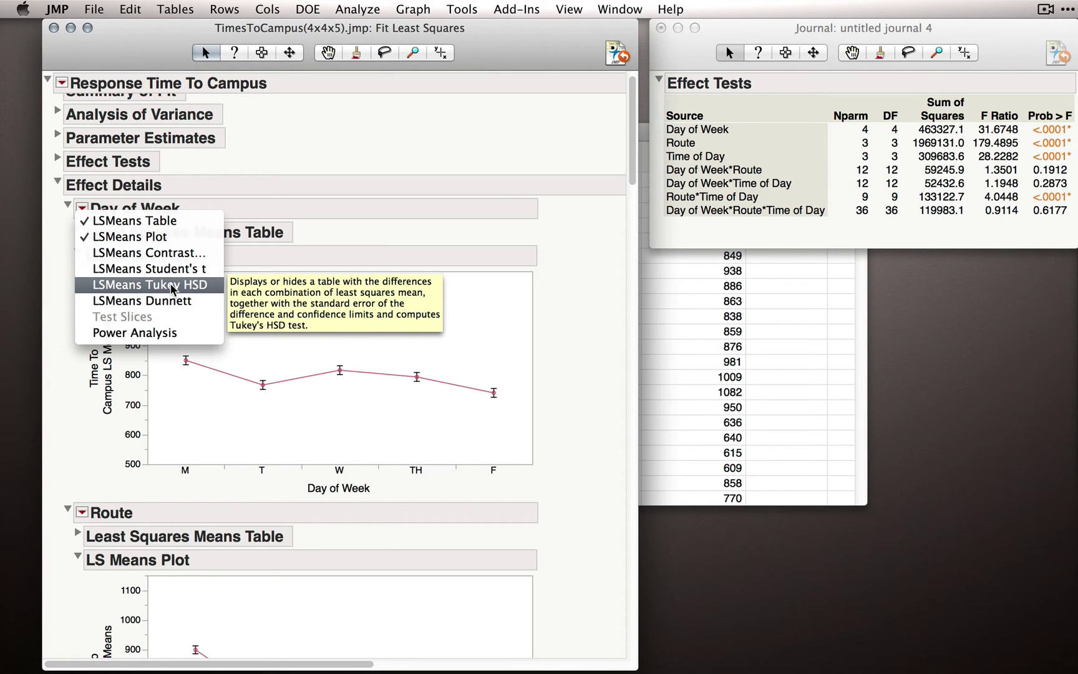
left_click(383, 397)
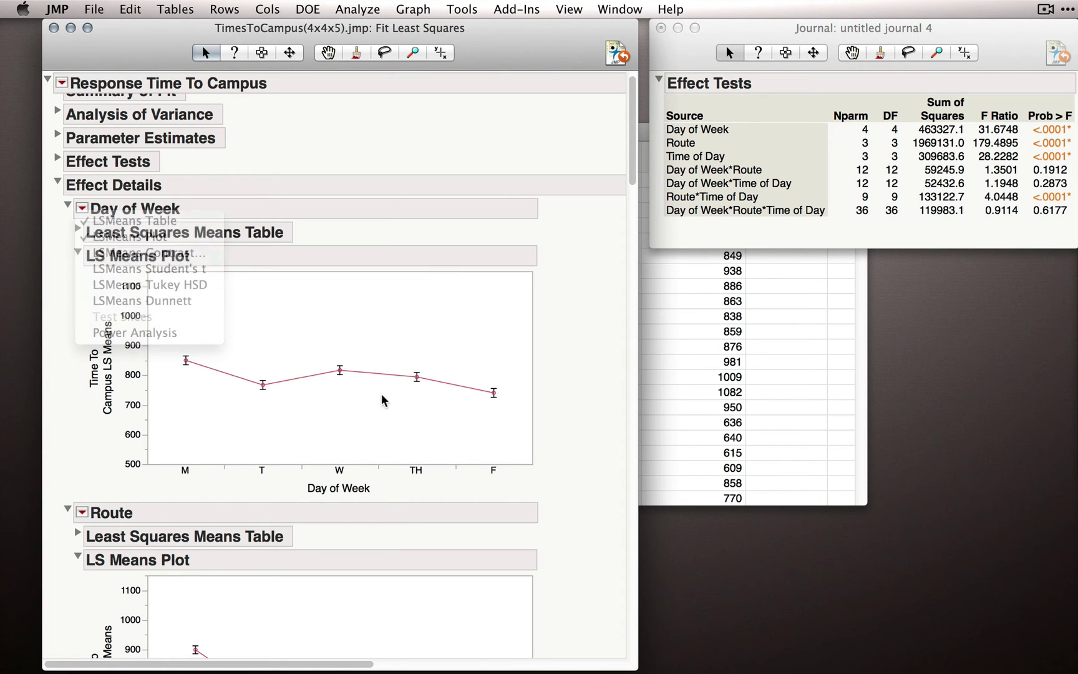
left_click_drag(630, 148, 602, 206)
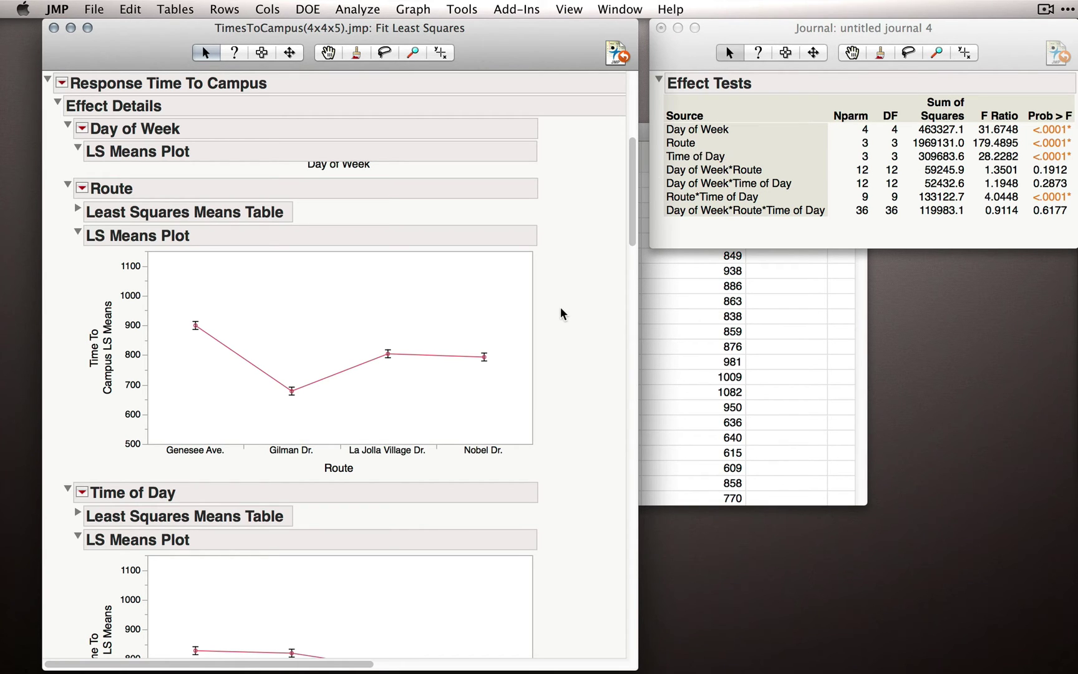
left_click(82, 188)
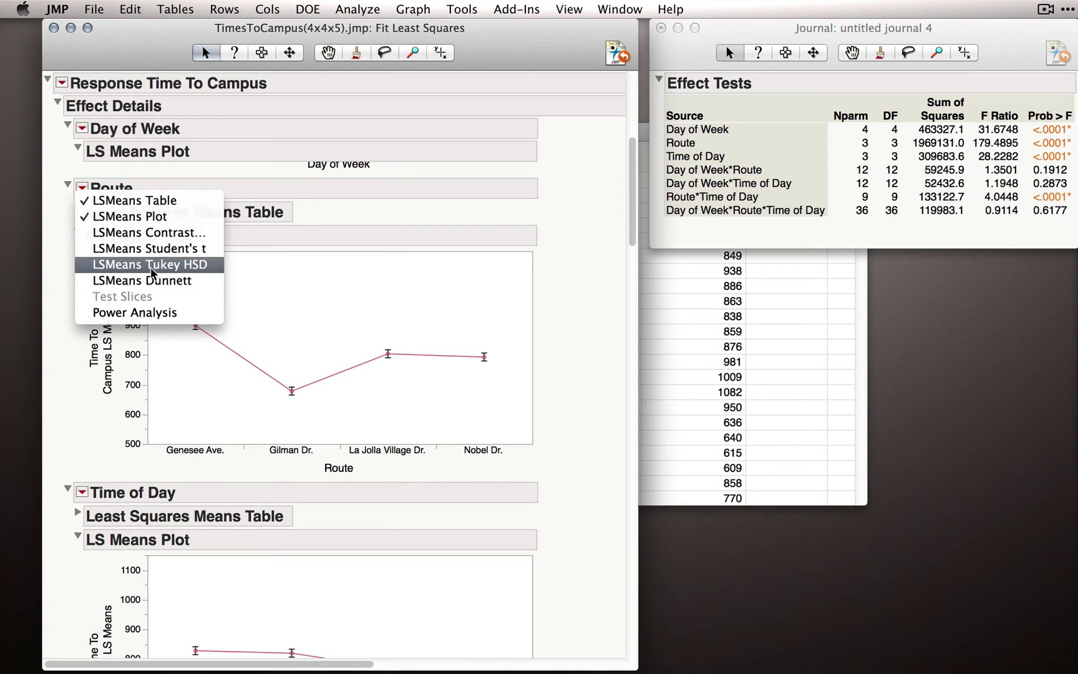
left_click(322, 284)
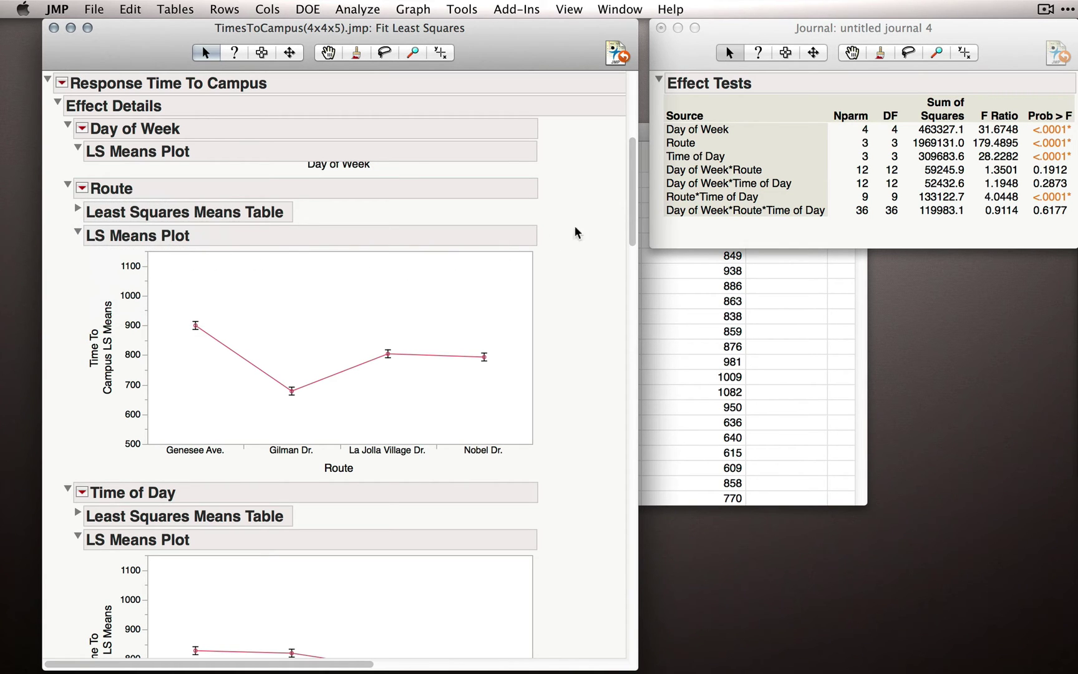
scroll(635, 234, "down", 5)
scroll(636, 244, "down", 5)
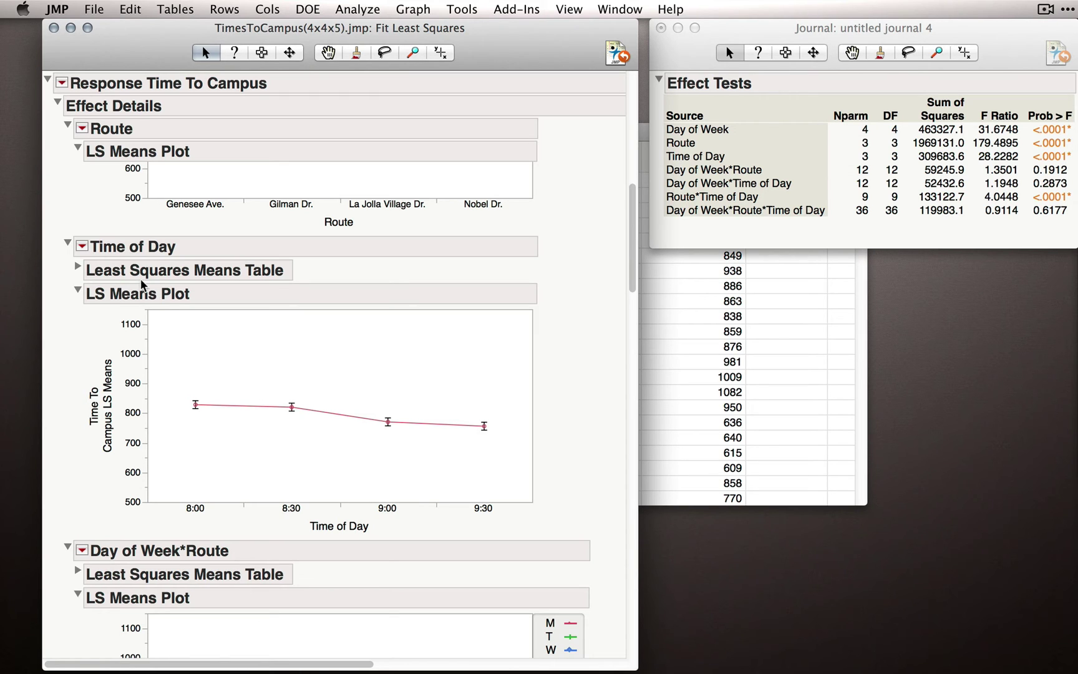
left_click(83, 247)
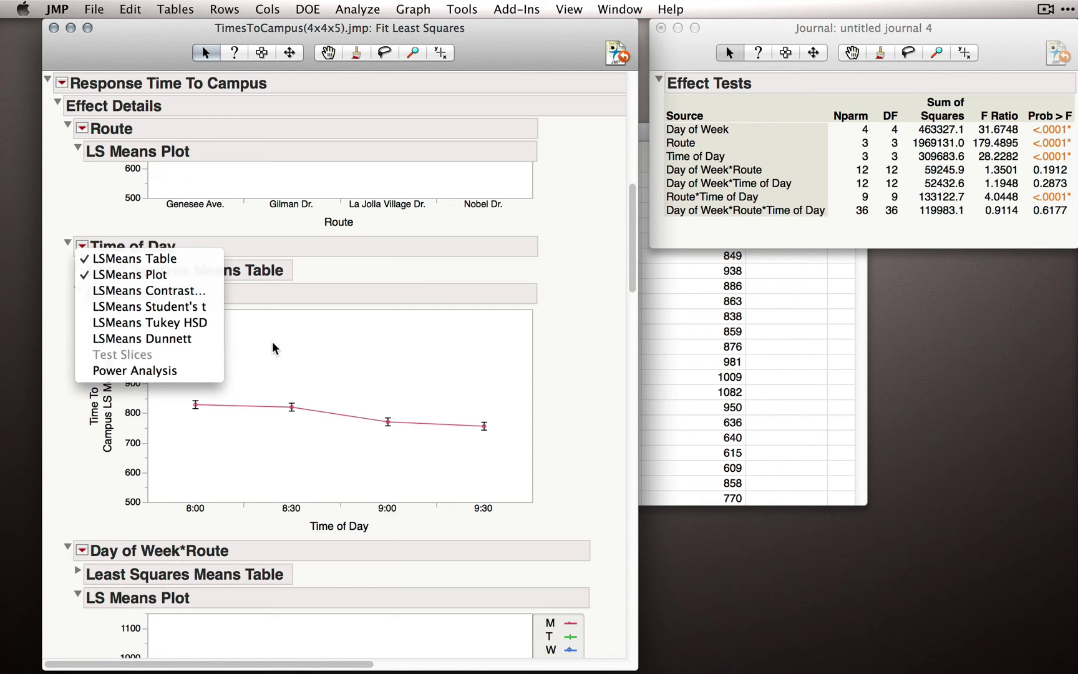
key("Escape")
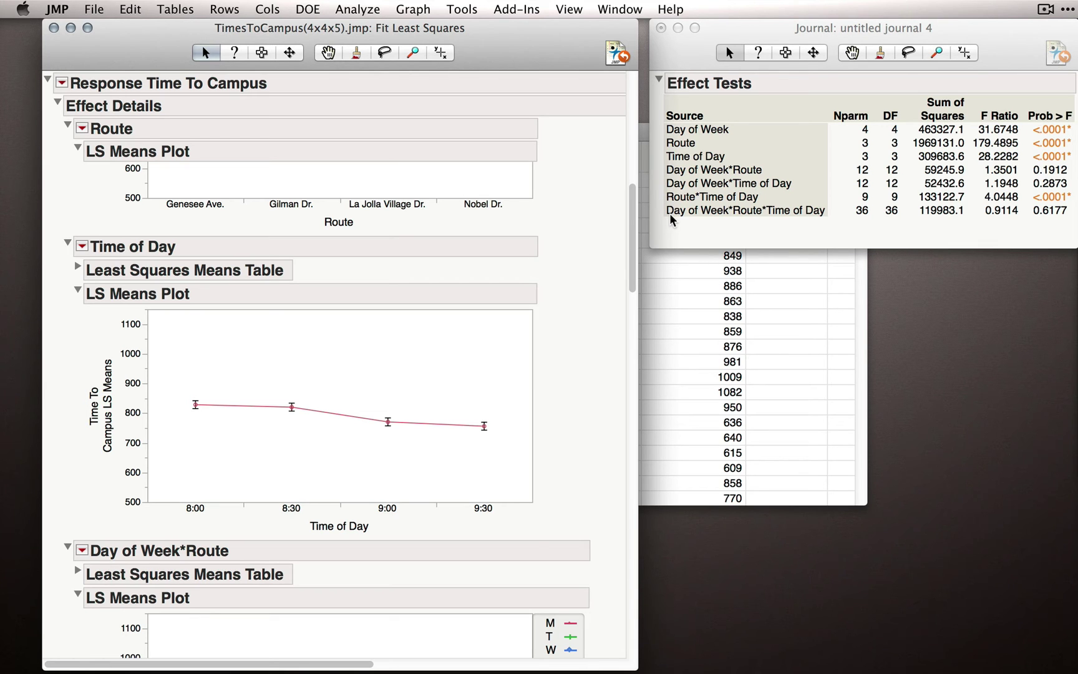
scroll(623, 237, "down", 4)
scroll(624, 249, "down", 10)
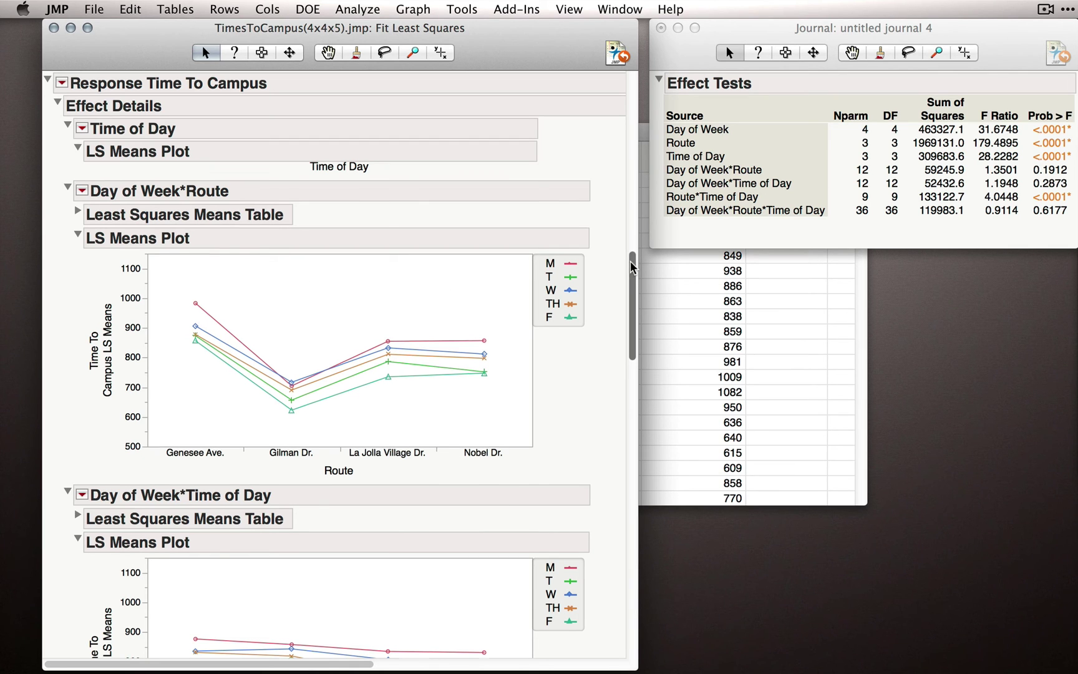
left_click_drag(630, 261, 641, 299)
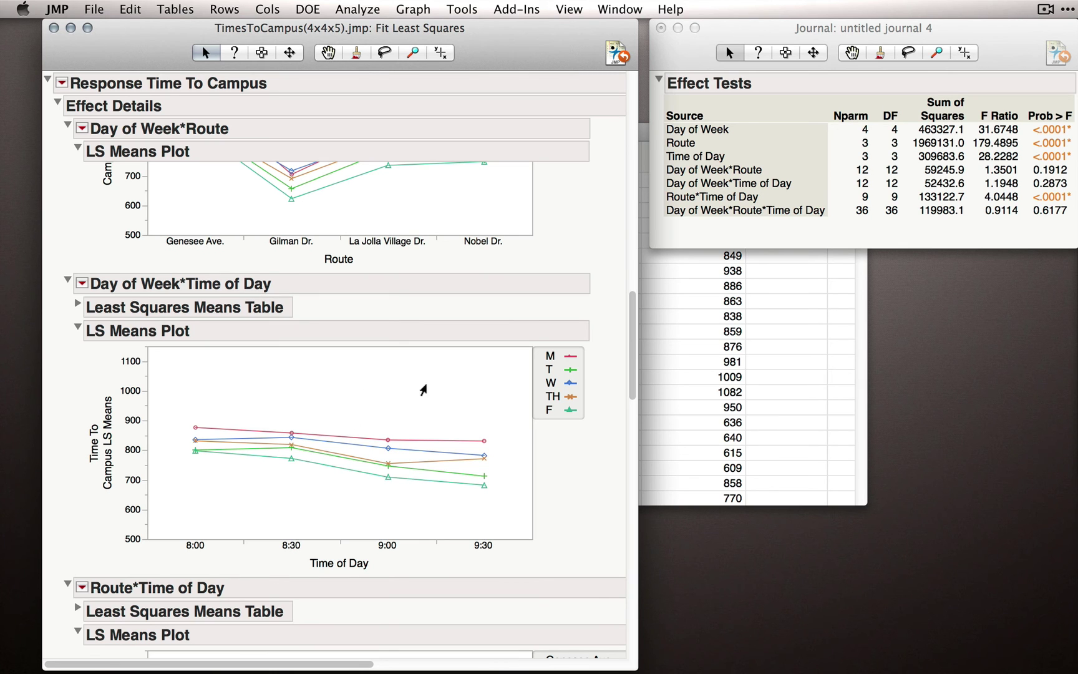
left_click_drag(632, 353, 633, 399)
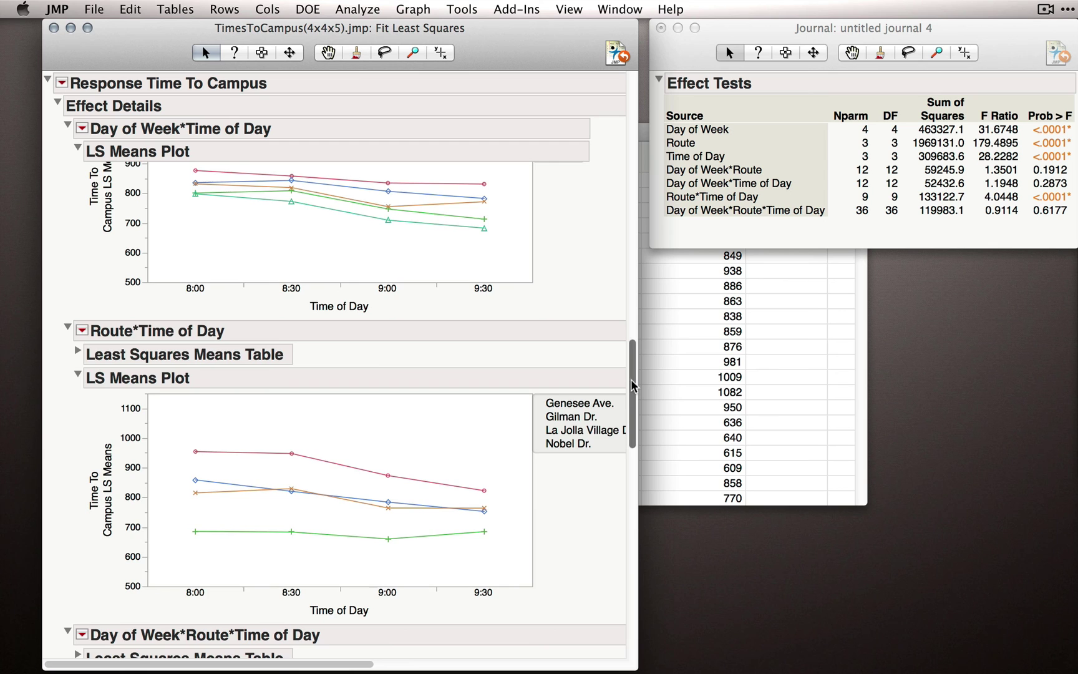
scroll(631, 379, "up", 1)
left_click_drag(632, 374, 652, 304)
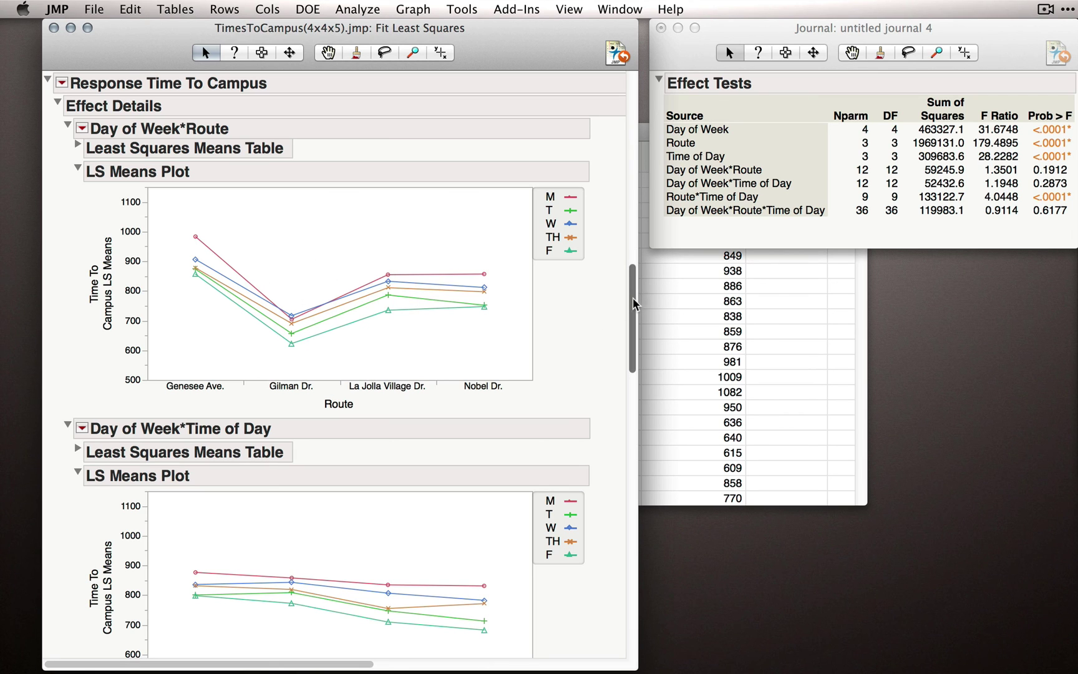
left_click_drag(632, 297, 634, 335)
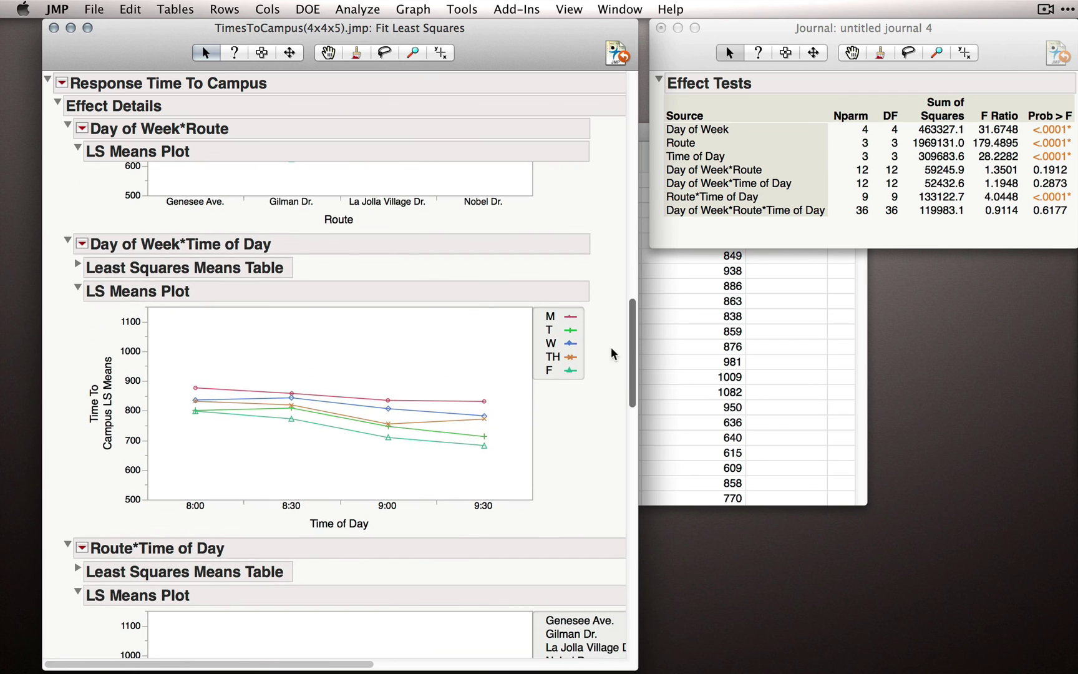